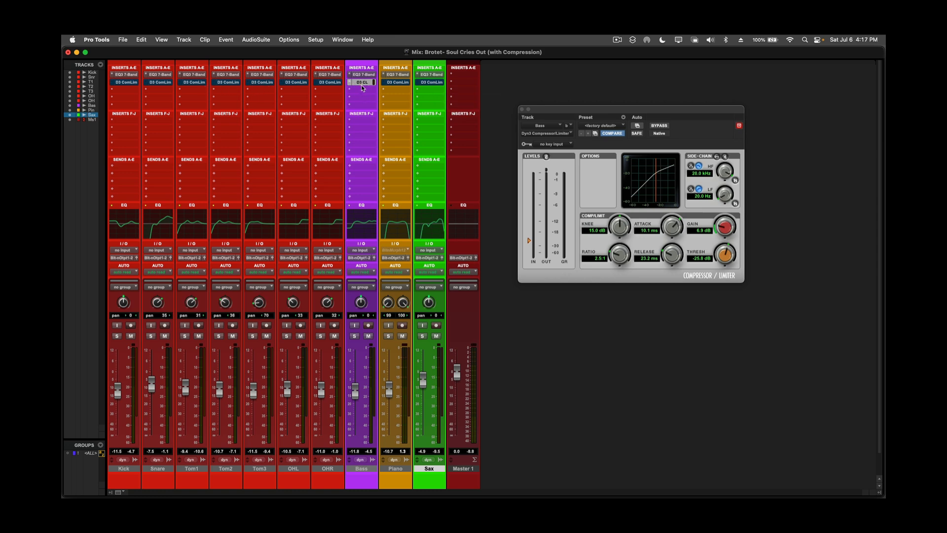
- Select the bass passage from 0:36.360 to 0:46.980 in the Edit window, zoom in on it and close the compressor window
key("super+equal")
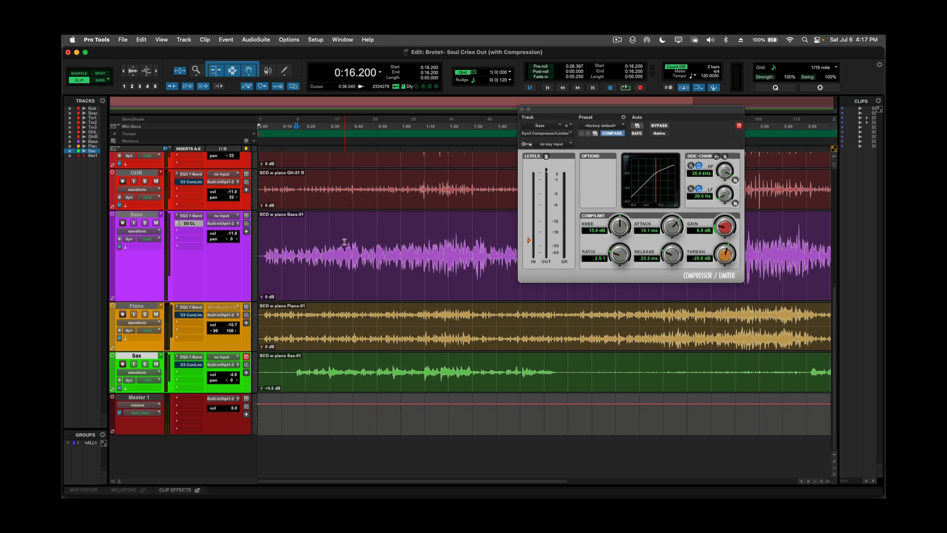
left_click_drag(345, 242, 370, 243)
key("t")
key("t")
key("t")
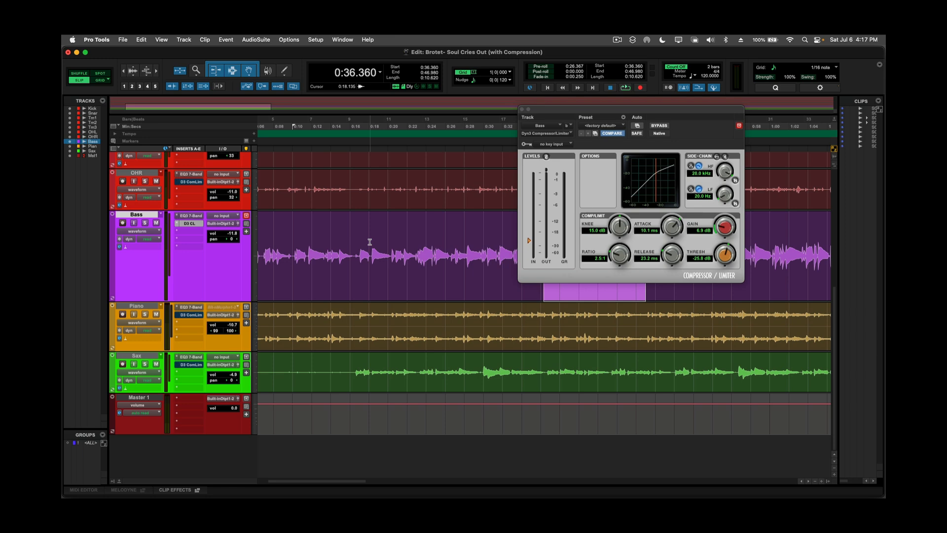
left_click(522, 110)
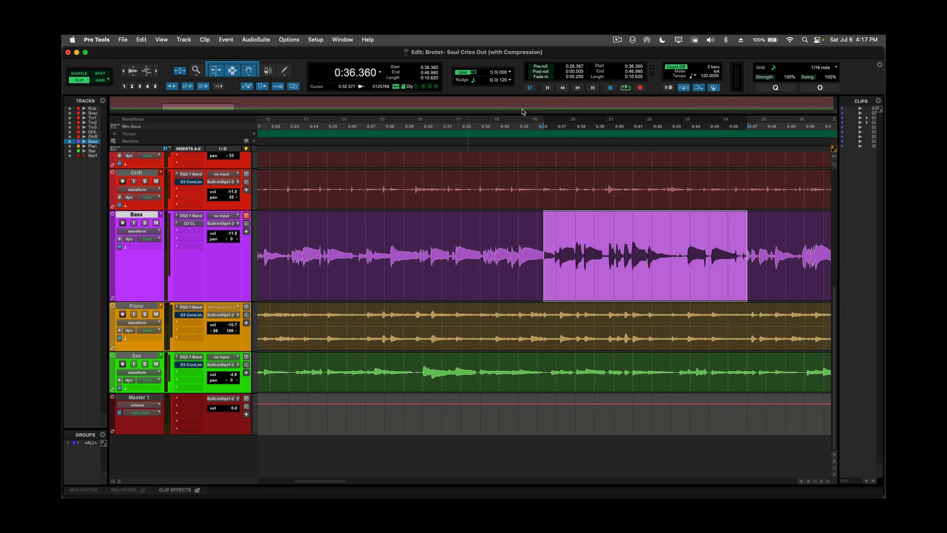
- Zoom in further on the bass waveform and highlight the short quiet note from 0:36.855 to 0:37.226
left_click(591, 249)
key("t")
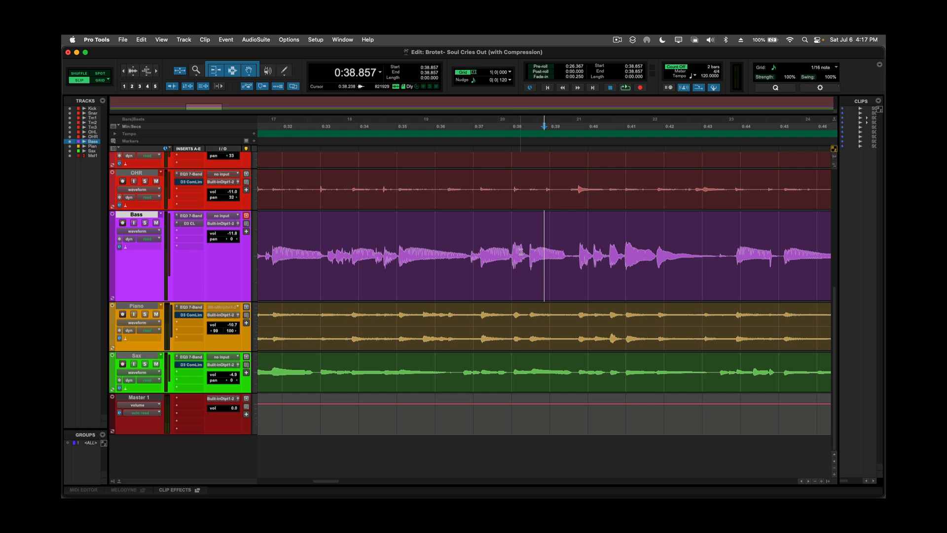
left_click(527, 248)
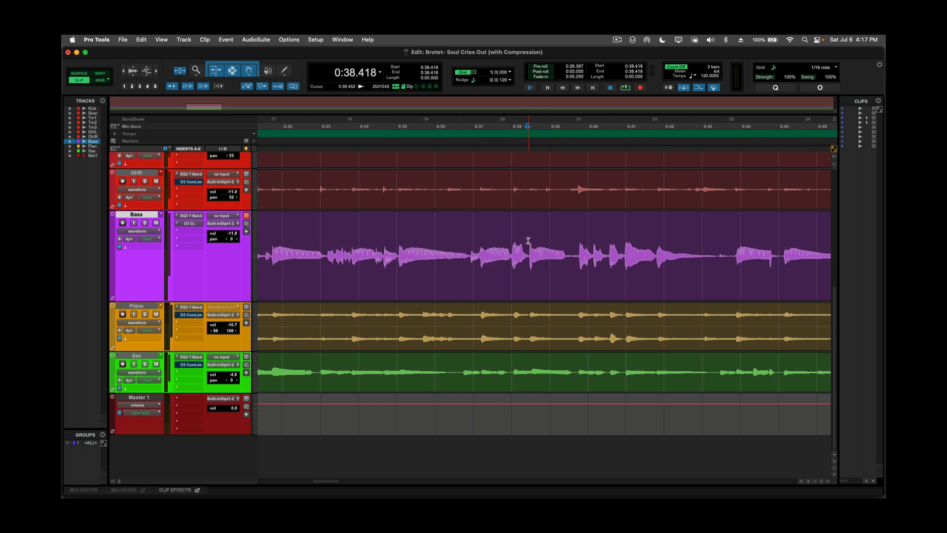
left_click(529, 244)
left_click_drag(467, 250, 482, 251)
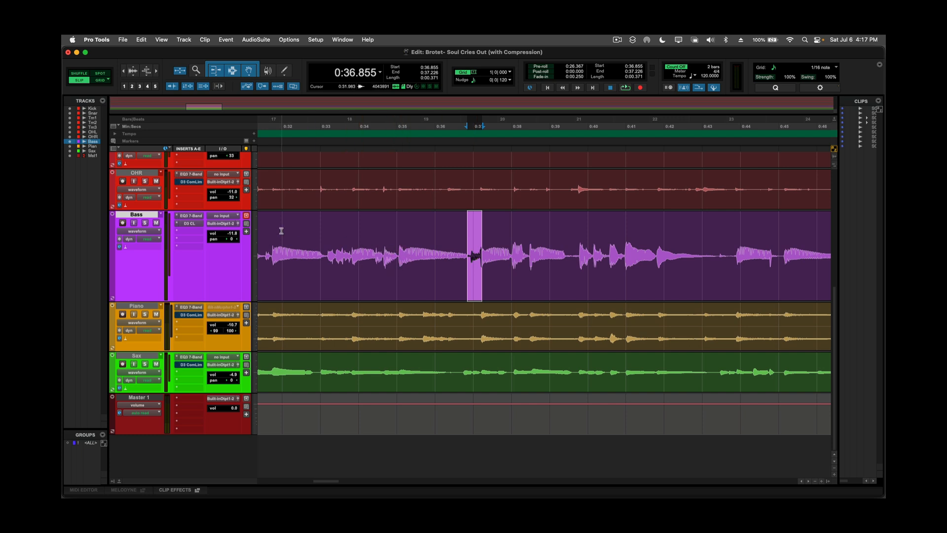
- Play the soloed Bass track from 0:31.691 with its compressor bypassed
left_click(270, 236)
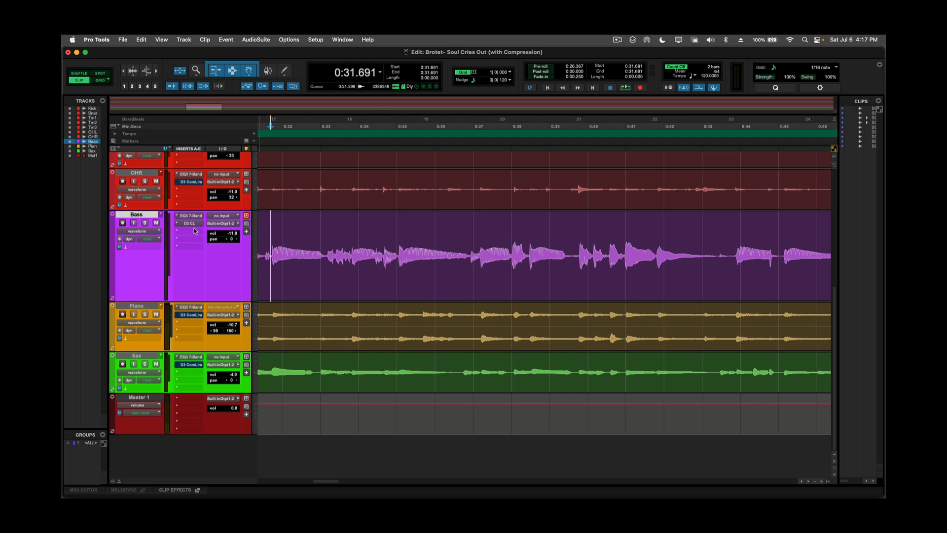
left_click(145, 223)
left_click(196, 223, "super")
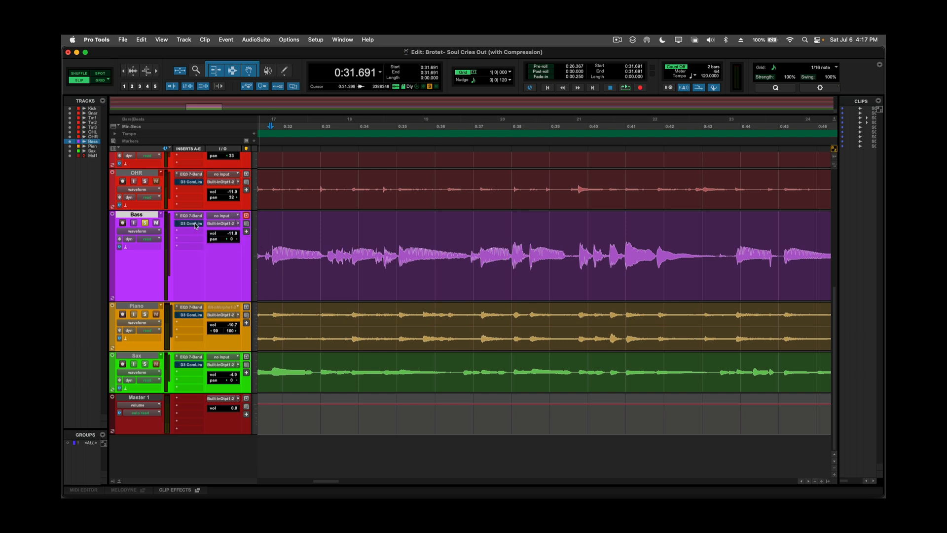
key("space")
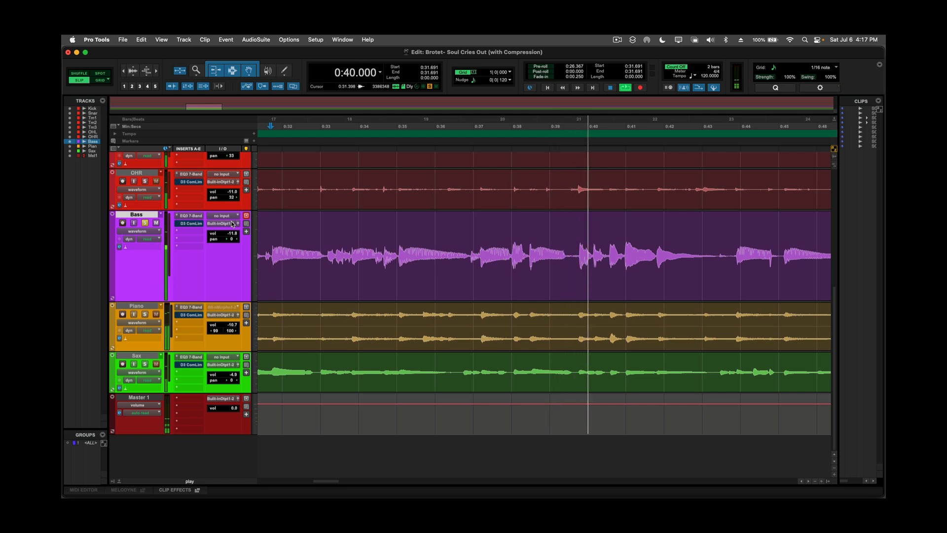
key("space")
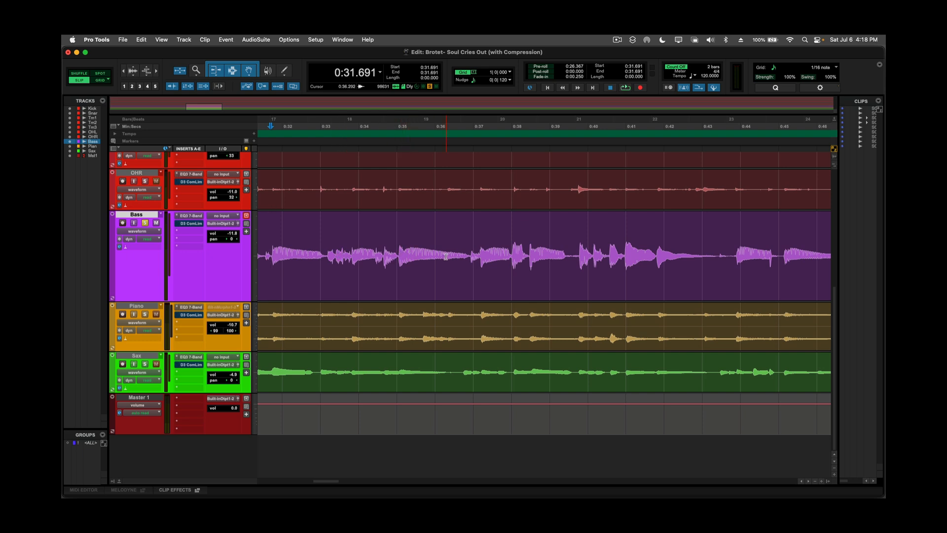
- Open the bass compressor and compare its bypassed and active sound during playback from 0:31.691, leaving the compressor active
left_click(188, 224)
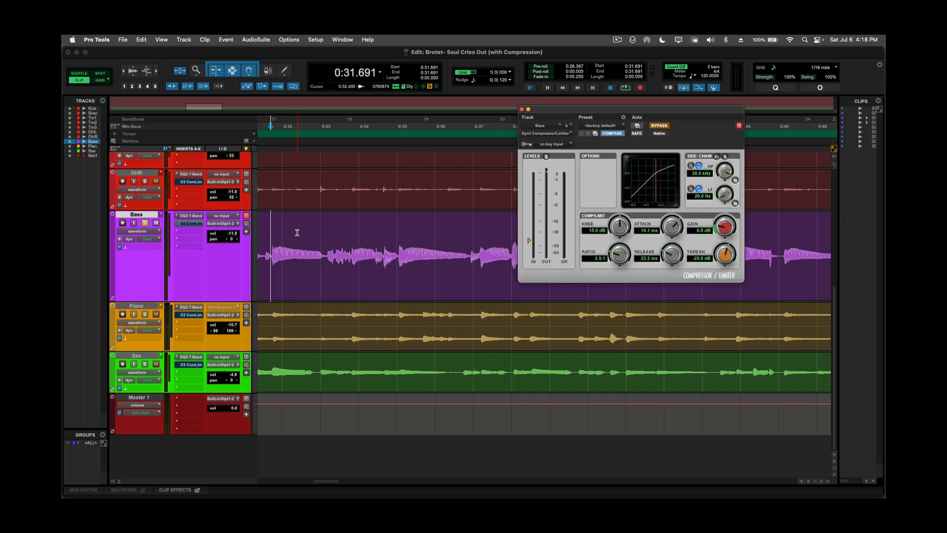
scroll(297, 232, "up", 1)
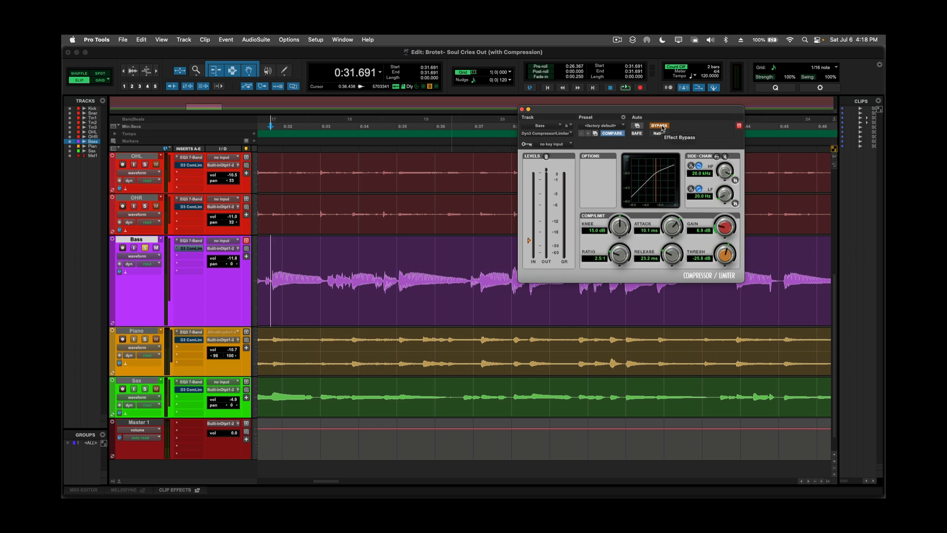
key("super+bracketleft")
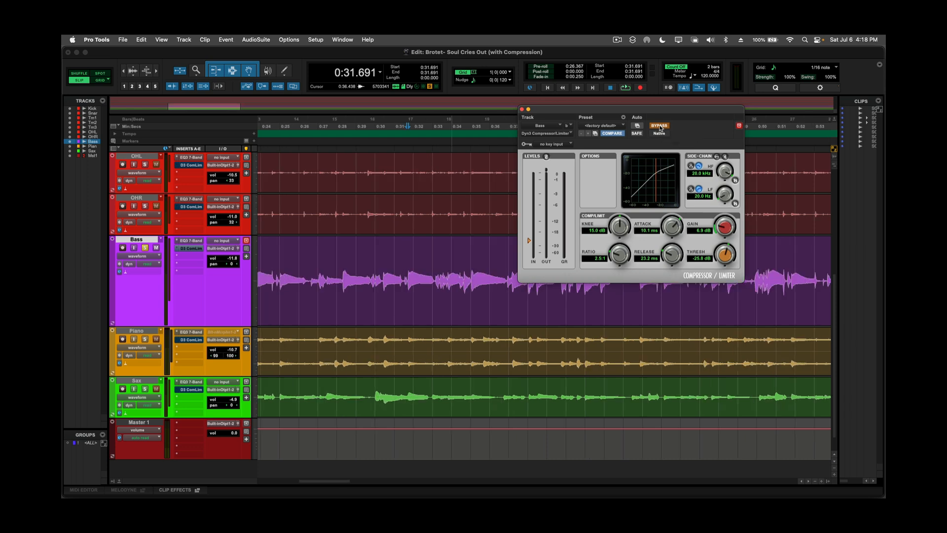
key("space")
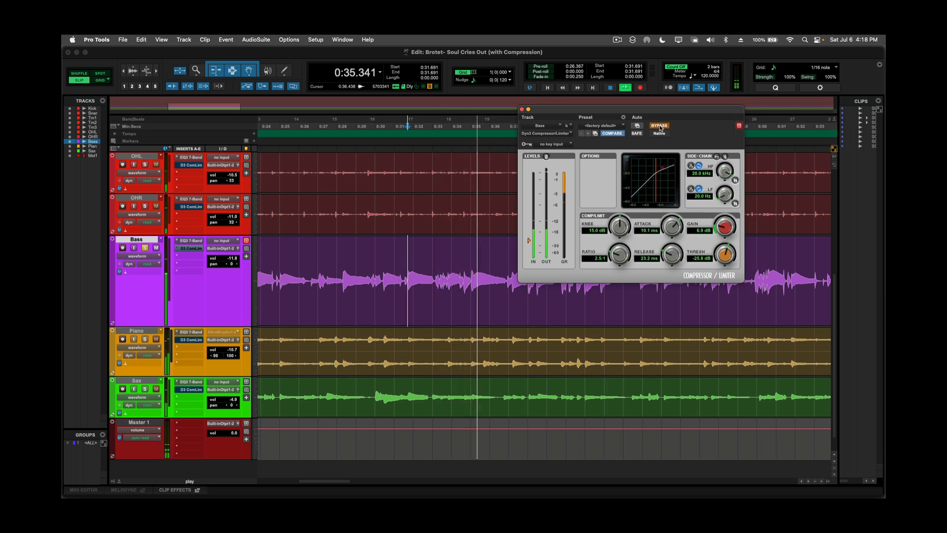
left_click(660, 126)
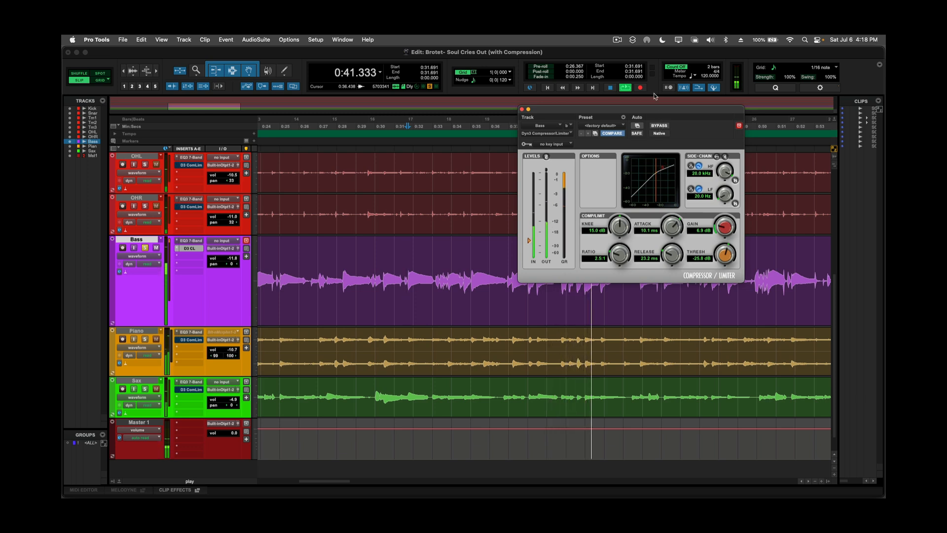
left_click_drag(659, 113, 457, 106)
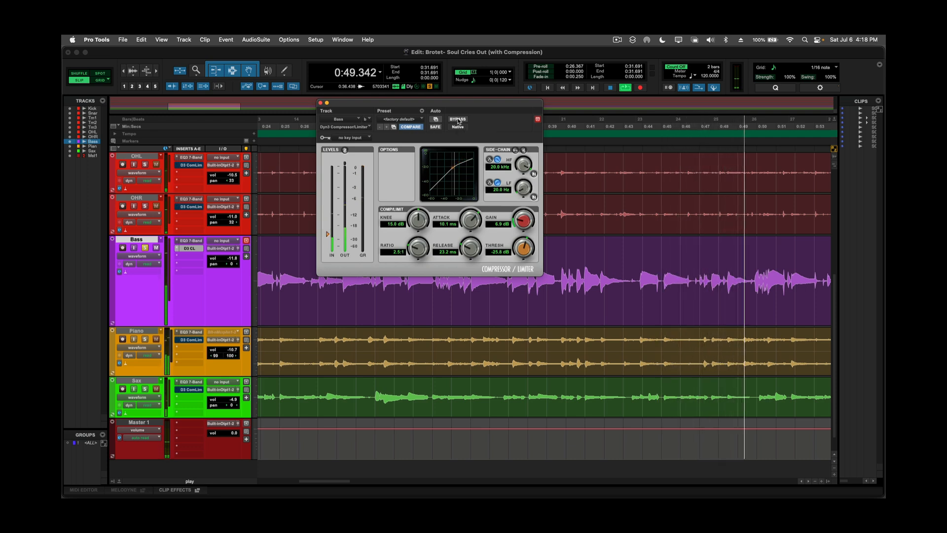
left_click(457, 120)
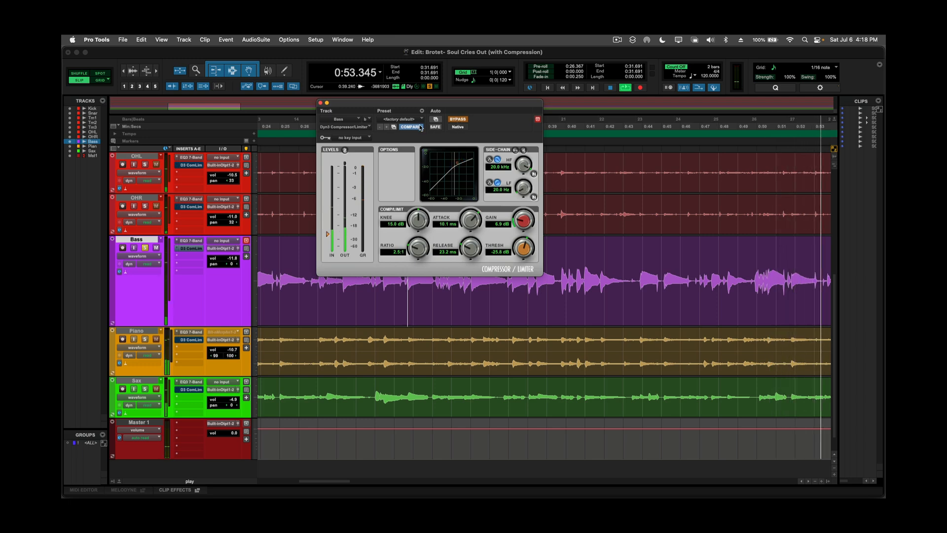
left_click(458, 119)
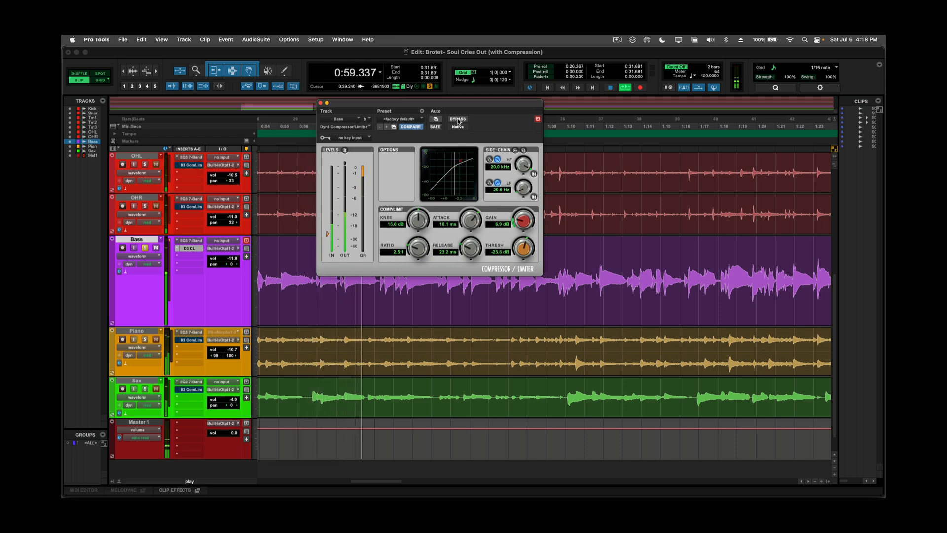
key("space")
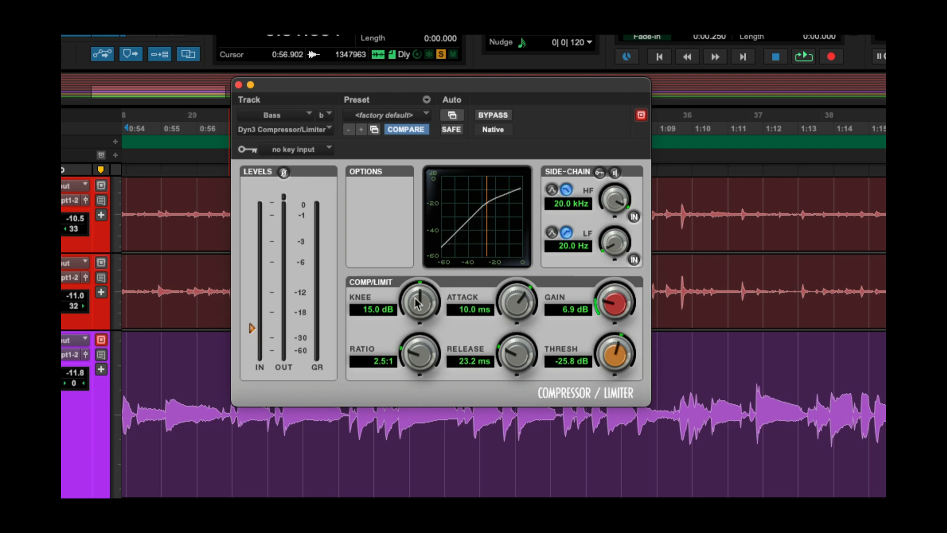
- Try a lower knee on the bass compressor and set the knee back to 15.0 dB
left_click_drag(417, 303, 394, 372)
left_click_drag(388, 383, 394, 339)
left_click(369, 313)
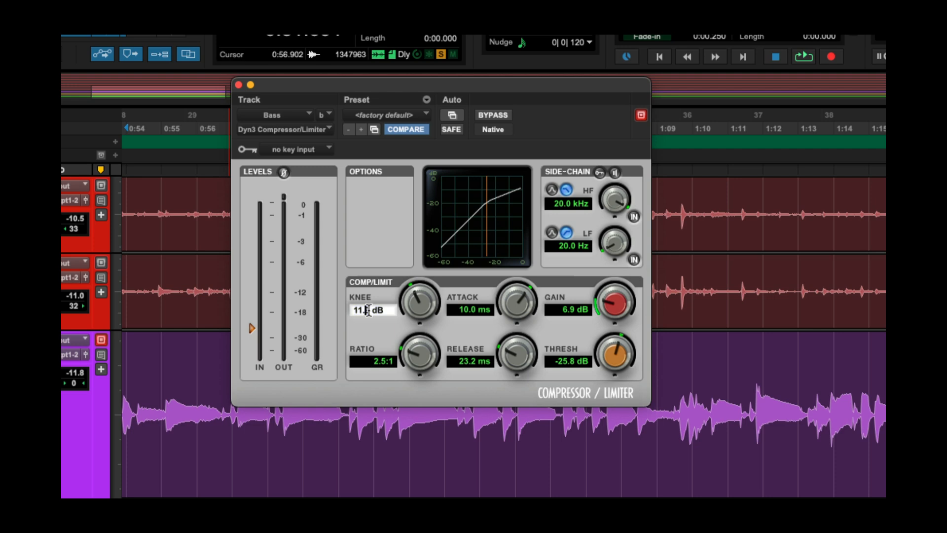
type("500")
key("BackSpace")
key("BackSpace")
key("BackSpace")
key("BackSpace")
key("BackSpace")
key("BackSpace")
key("BackSpace")
type("16")
key("Return")
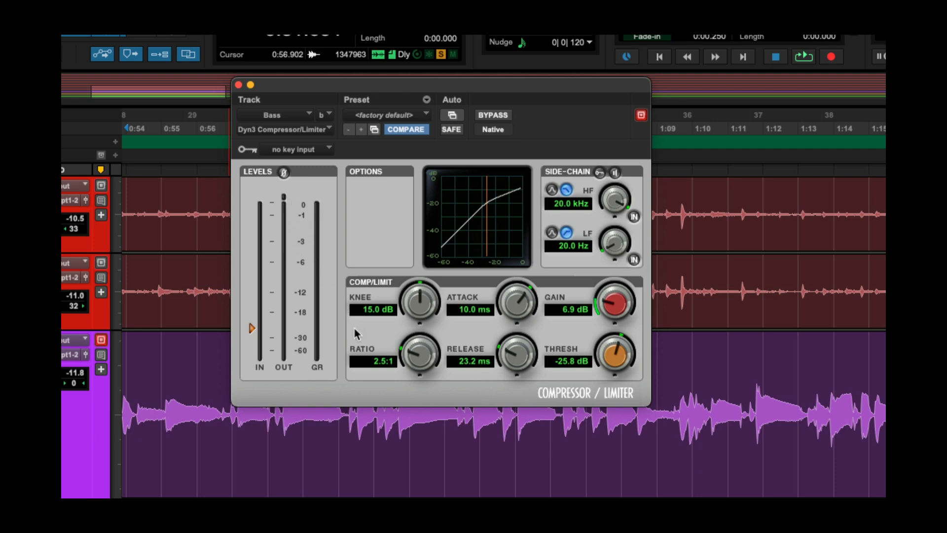
- Set the bass compressor's release to 22.3 ms and play the bass from 0:55.035 to monitor its gain reduction
left_click(163, 367)
key("space")
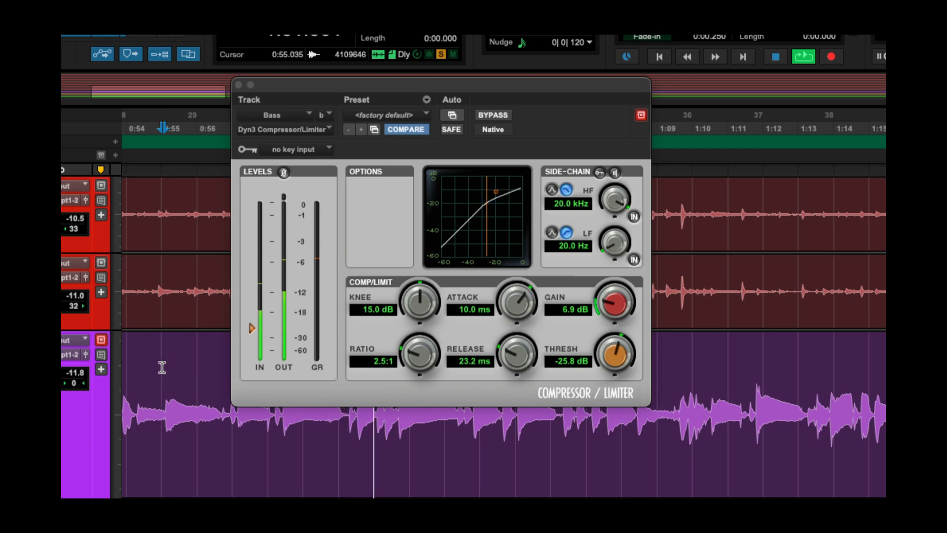
key("space")
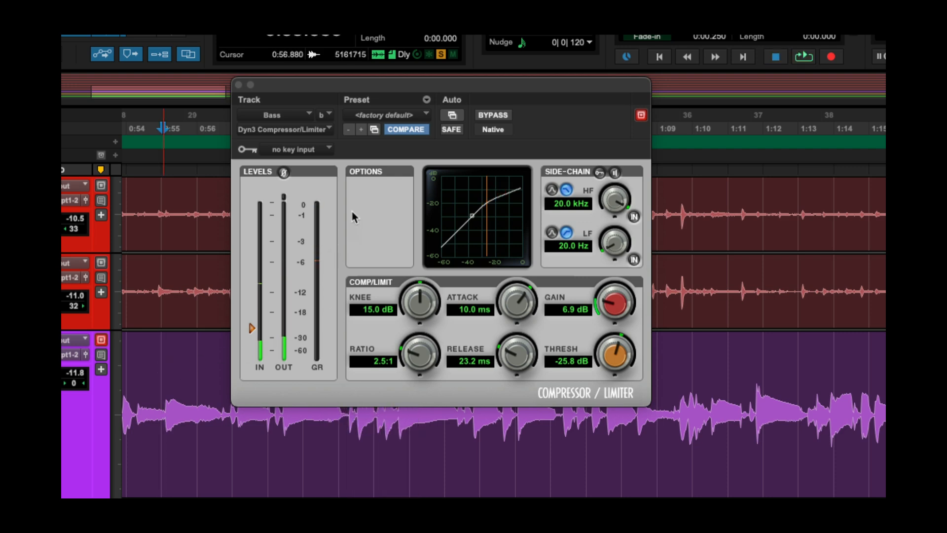
left_click_drag(528, 354, 530, 357)
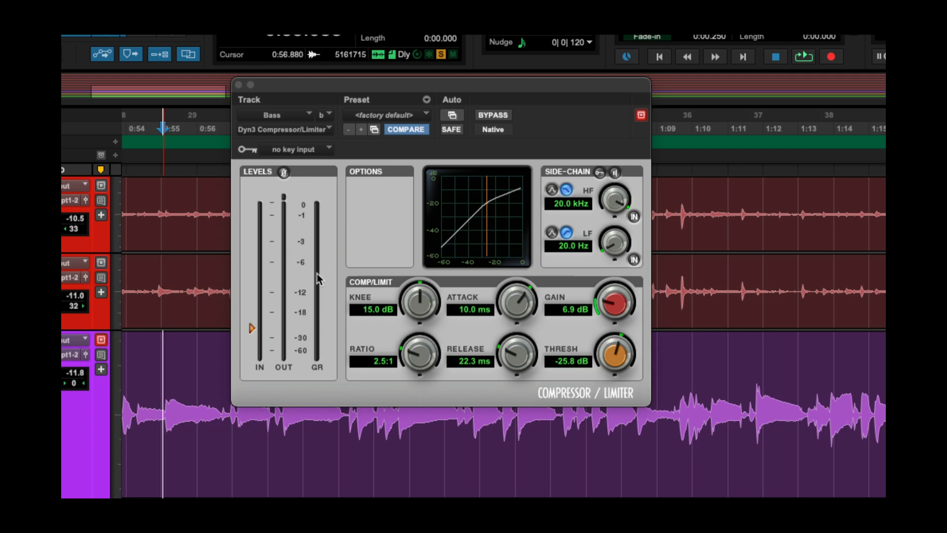
key("space")
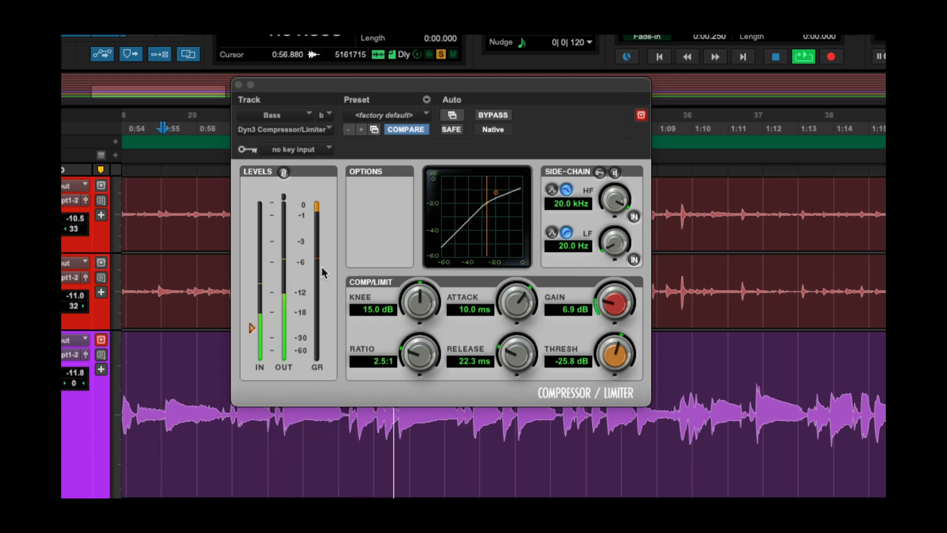
key("space")
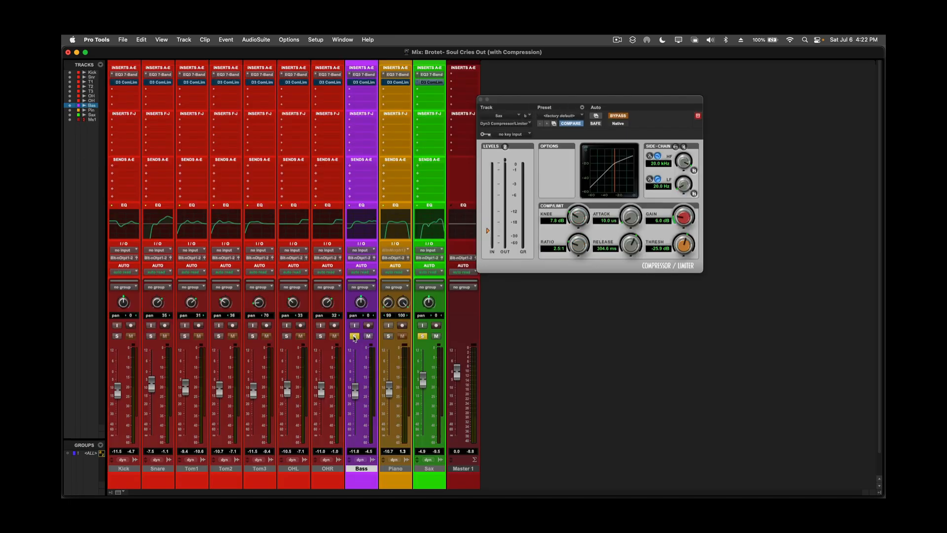
- Unsolo the Bass track and play the soloed sax from 0:16.650 in the Mix window, activating its compressor during playback
left_click(356, 334)
key("super+equal")
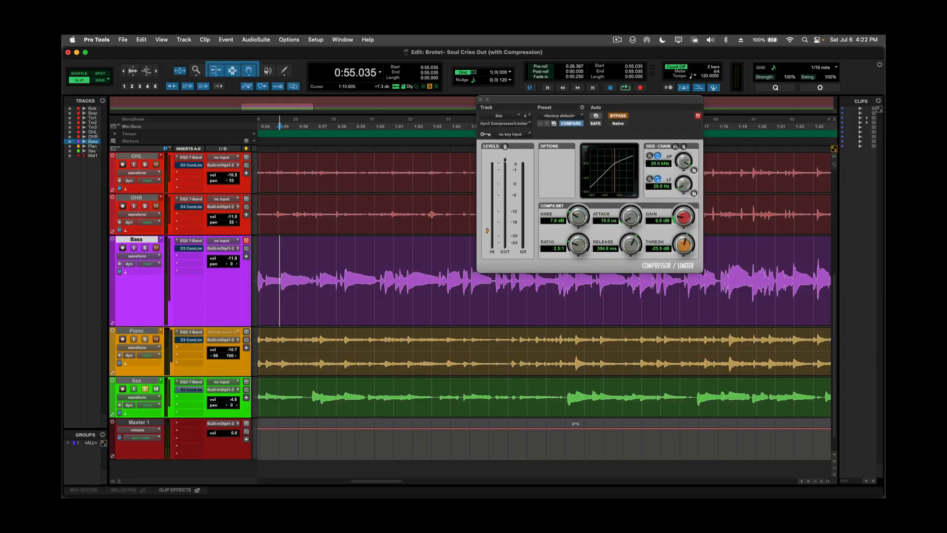
scroll(538, 393, "left", 20)
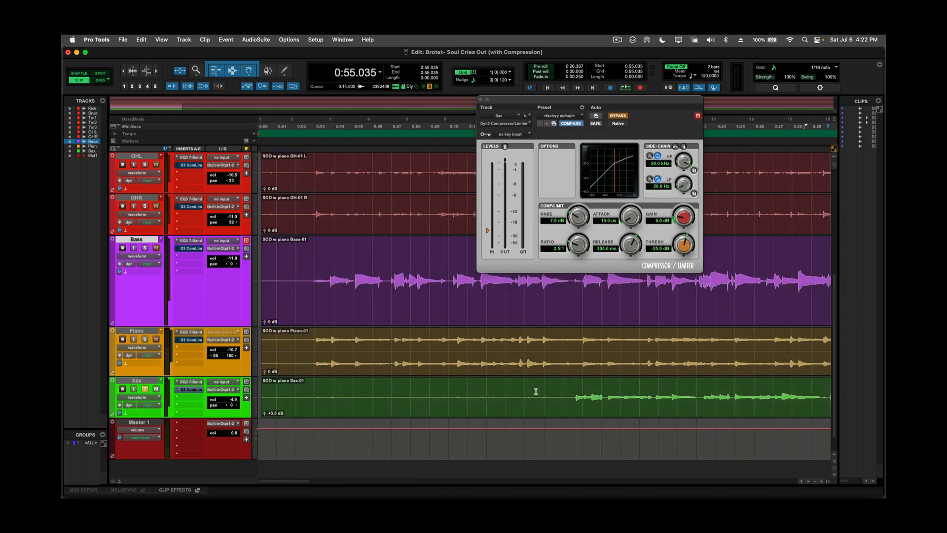
left_click(574, 397)
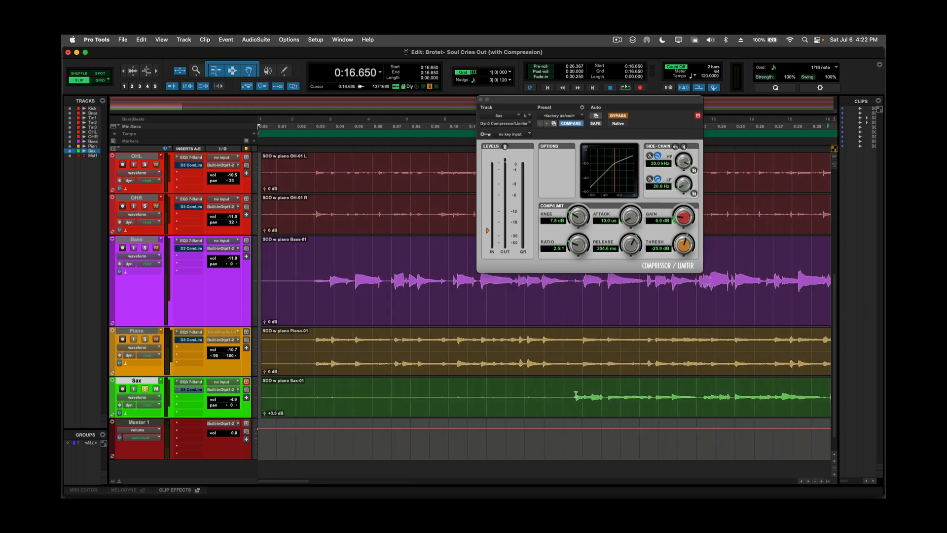
key("super+equal")
key("space")
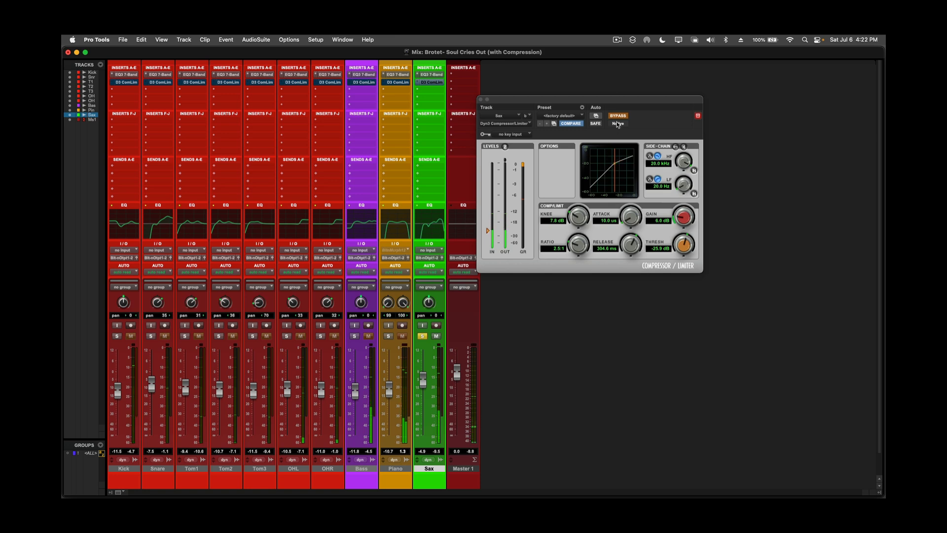
left_click_drag(590, 100, 629, 95)
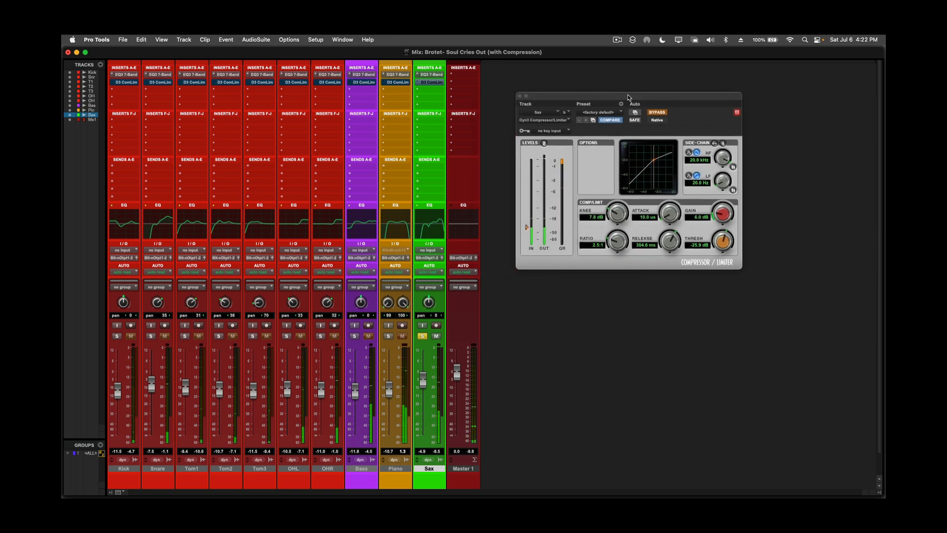
left_click(661, 113)
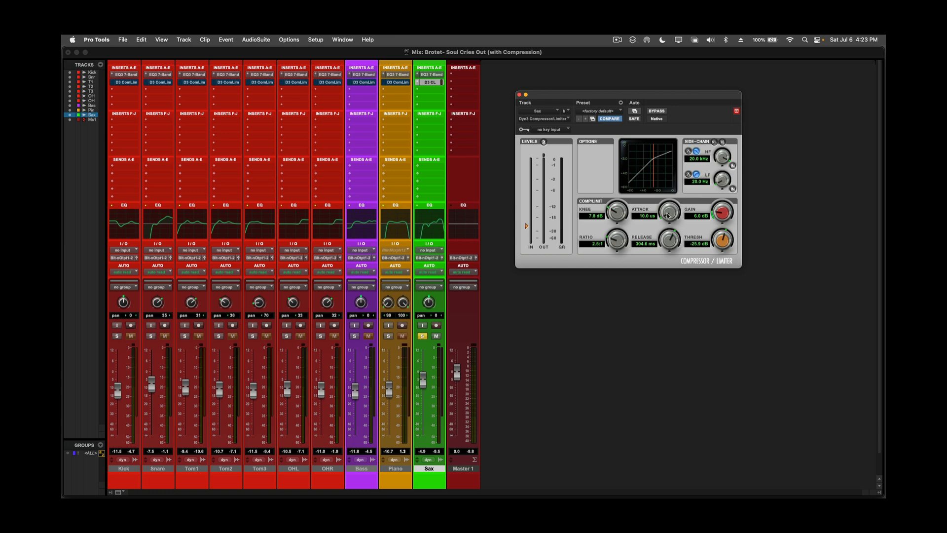
- Try slower attack times on the sax compressor, including 17.2 µs and 7.9 ms, and set the attack to 4.4 ms
left_click_drag(667, 208, 669, 215)
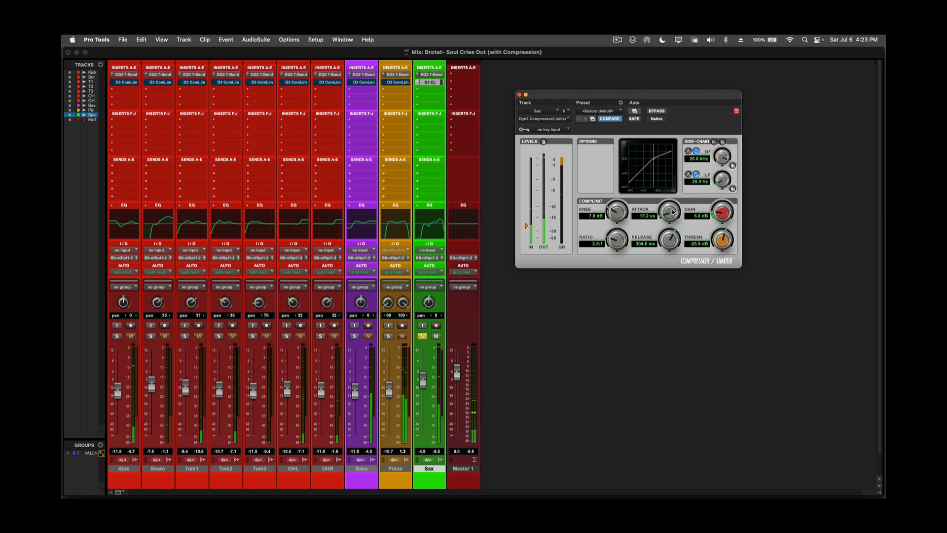
mouse_move(672, 215)
left_mouse_down()
mouse_move(675, 196)
mouse_move(670, 207)
left_mouse_up()
left_click_drag(672, 214, 671, 211)
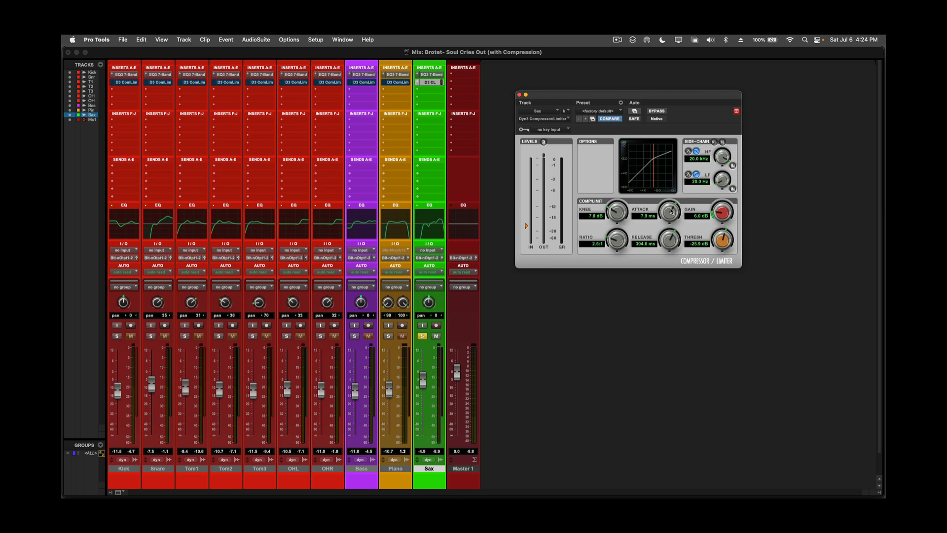
mouse_move(671, 211)
left_mouse_down()
mouse_move(666, 226)
mouse_move(665, 216)
left_mouse_up()
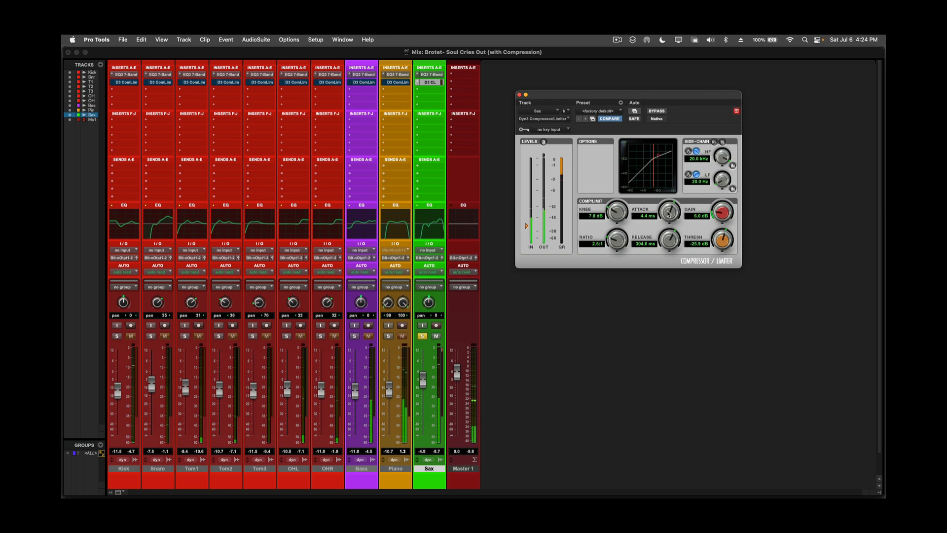
- Try other attack times on the sax compressor and set the attack to 3.1 ms
left_click(665, 215, "alt")
left_click_drag(670, 213, 673, 178)
left_click_drag(670, 215, 670, 213)
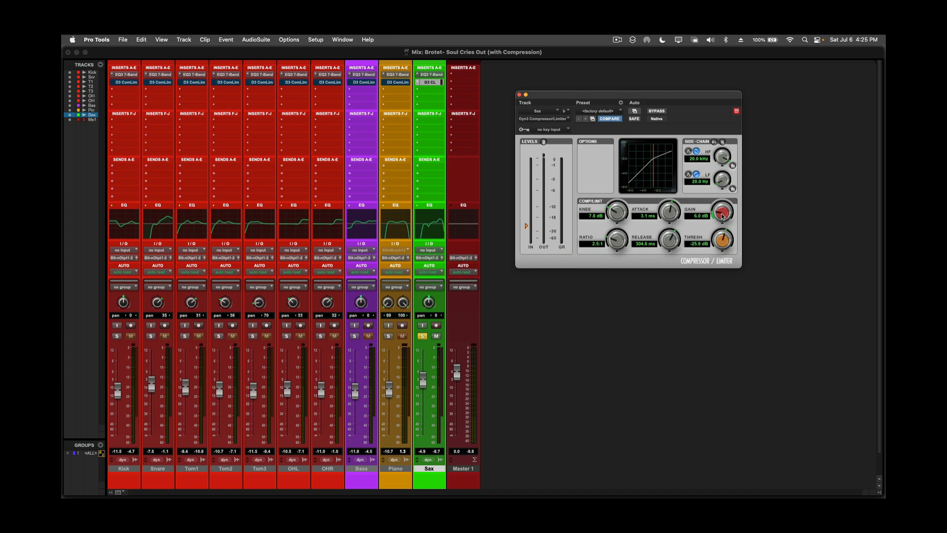
- Close the sax compressor window, bypass that compressor, and unsolo the Sax track to play the full mix without compression
left_click(519, 95)
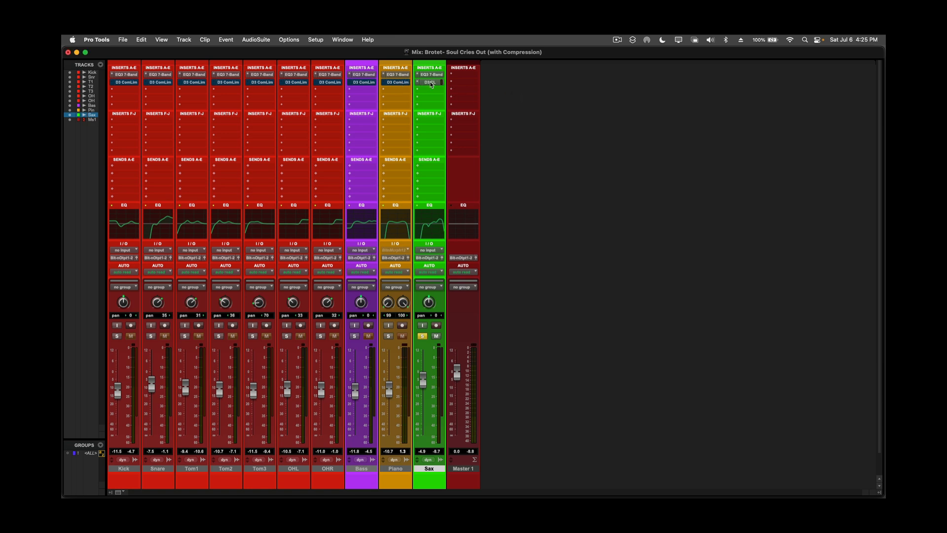
left_click(431, 83)
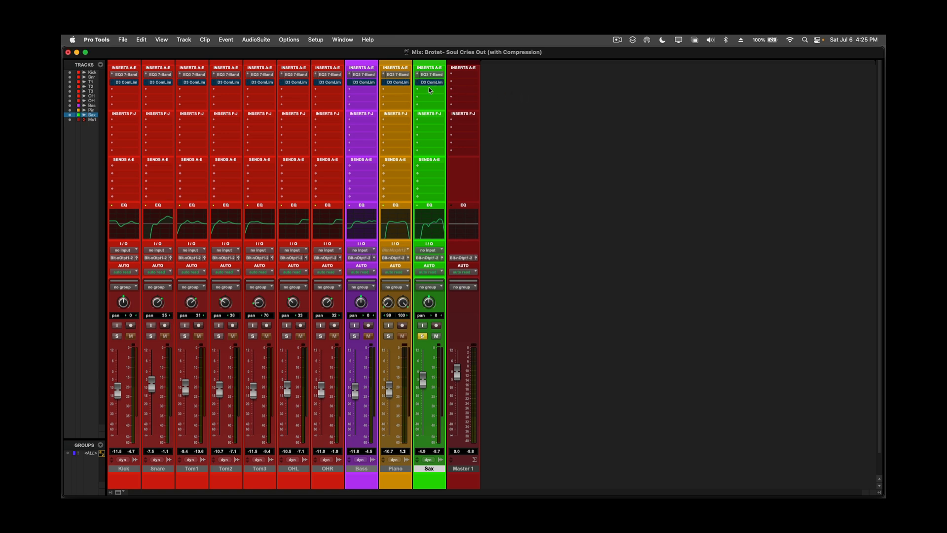
left_click(422, 336)
key("space")
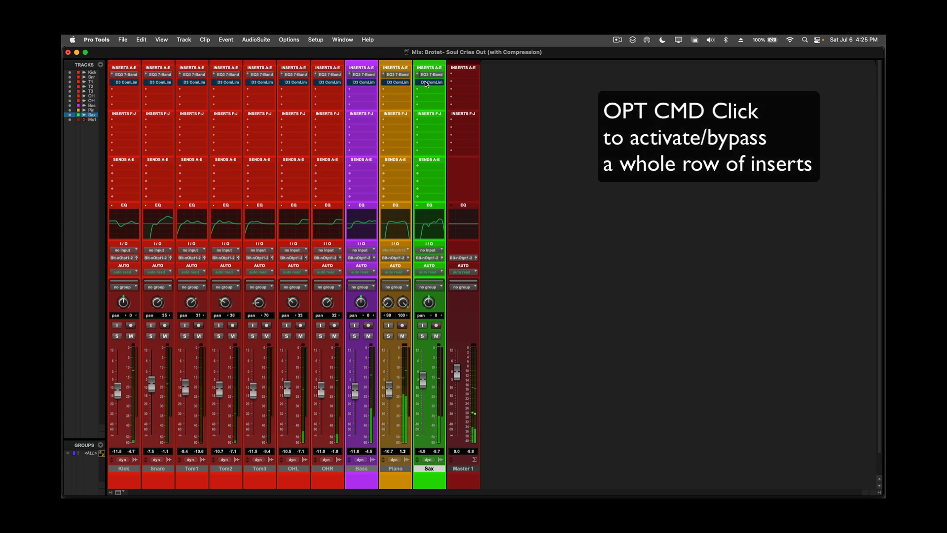
- Switch the whole row of compressor inserts active, bypassed, and active again during playback to compare the full mix
left_click(425, 82, "alt+super")
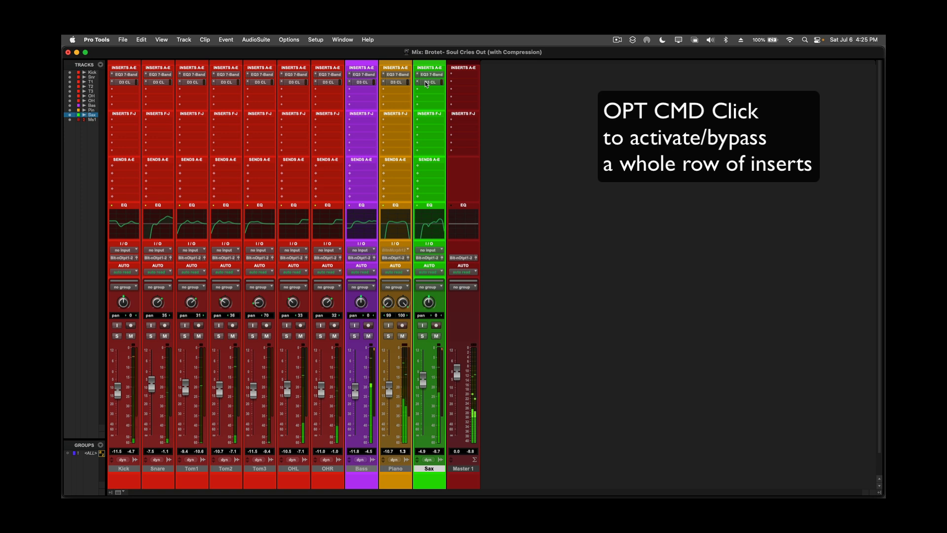
left_click(425, 83, "alt+super")
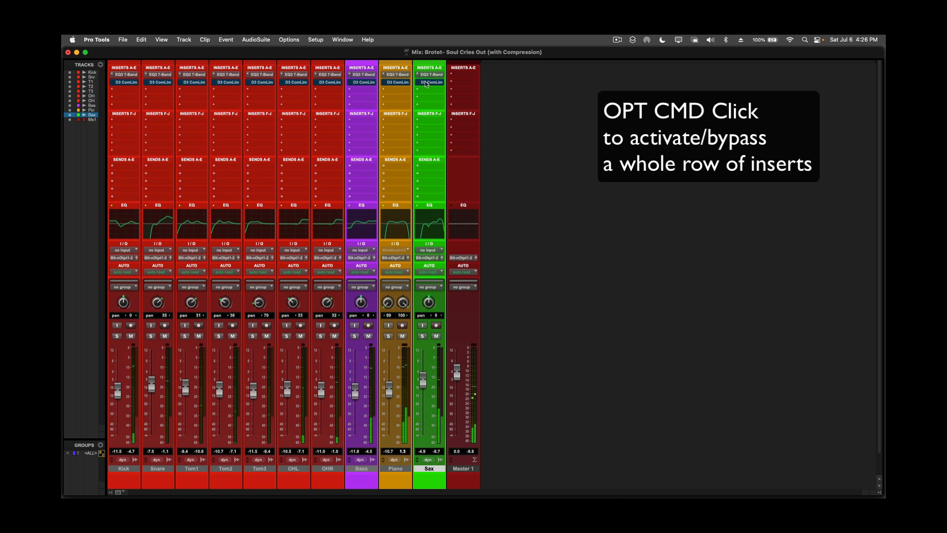
left_click(425, 83, "alt+super")
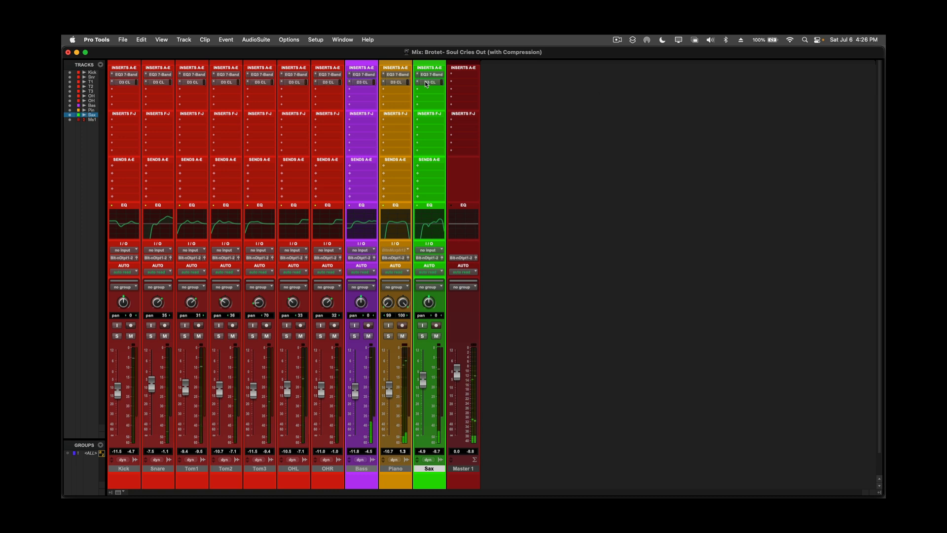
- Open the compressors on Tom3, OHL, OHR, Bass, Piano and Tom1 in turn to examine their settings
left_click(263, 83)
left_click(291, 83)
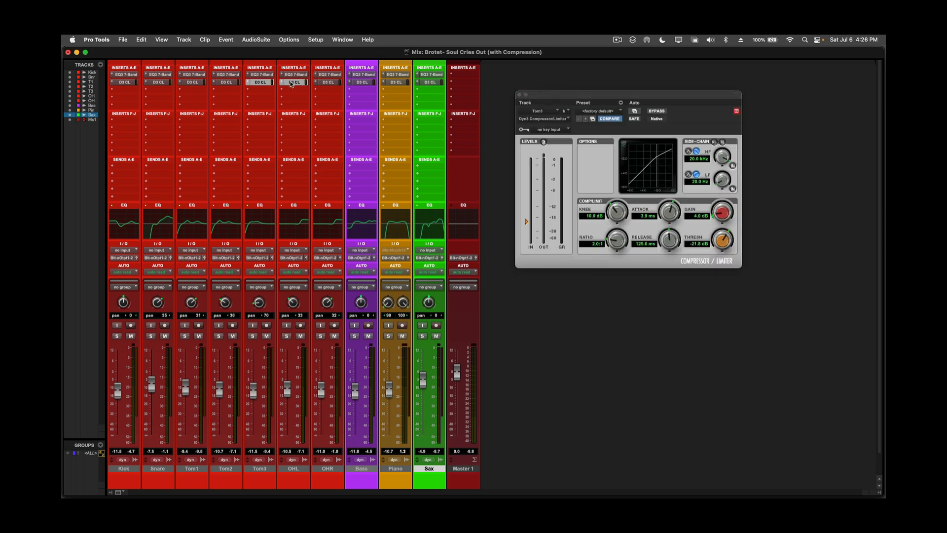
left_click(329, 83)
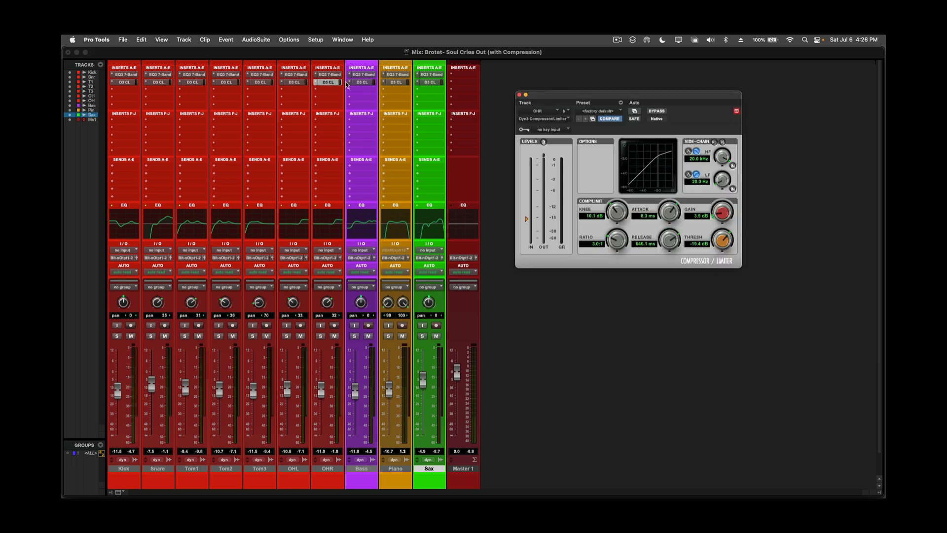
left_click(360, 83)
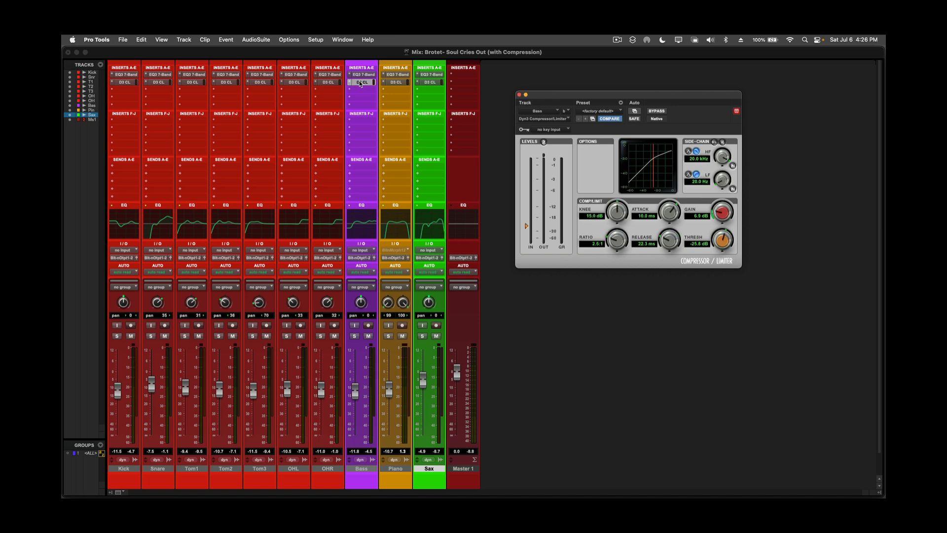
left_click(395, 83)
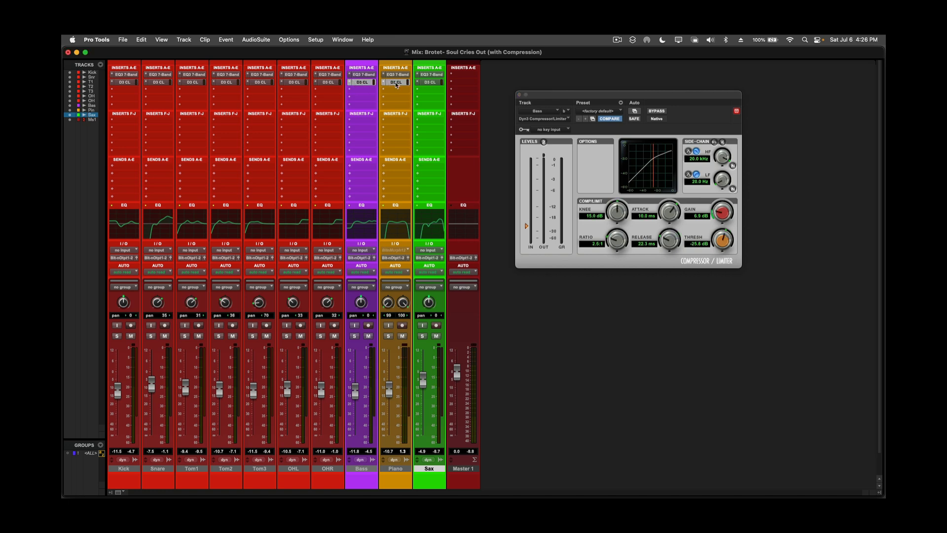
left_click(190, 83)
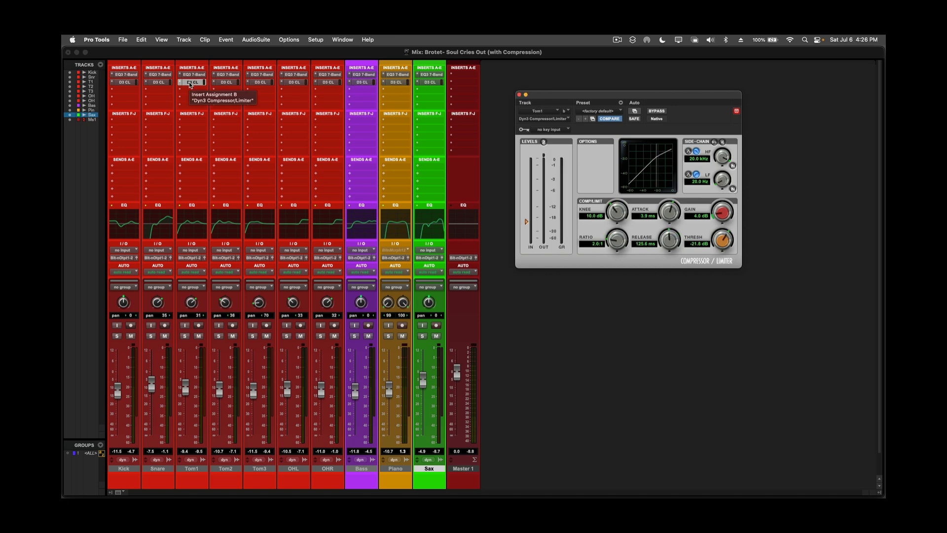